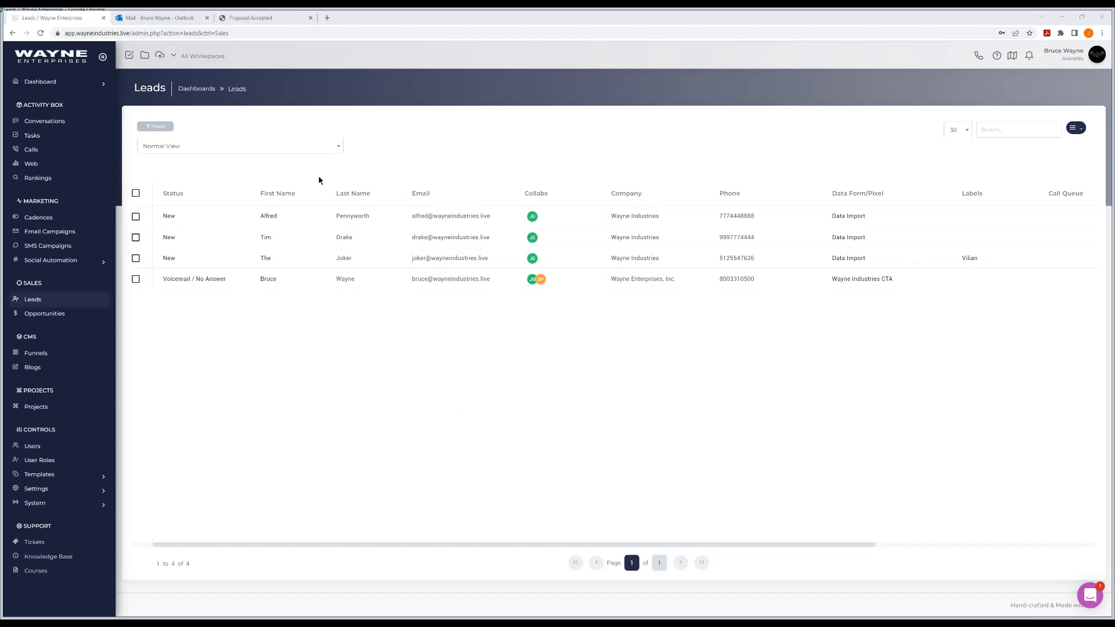
pyautogui.click(159, 127)
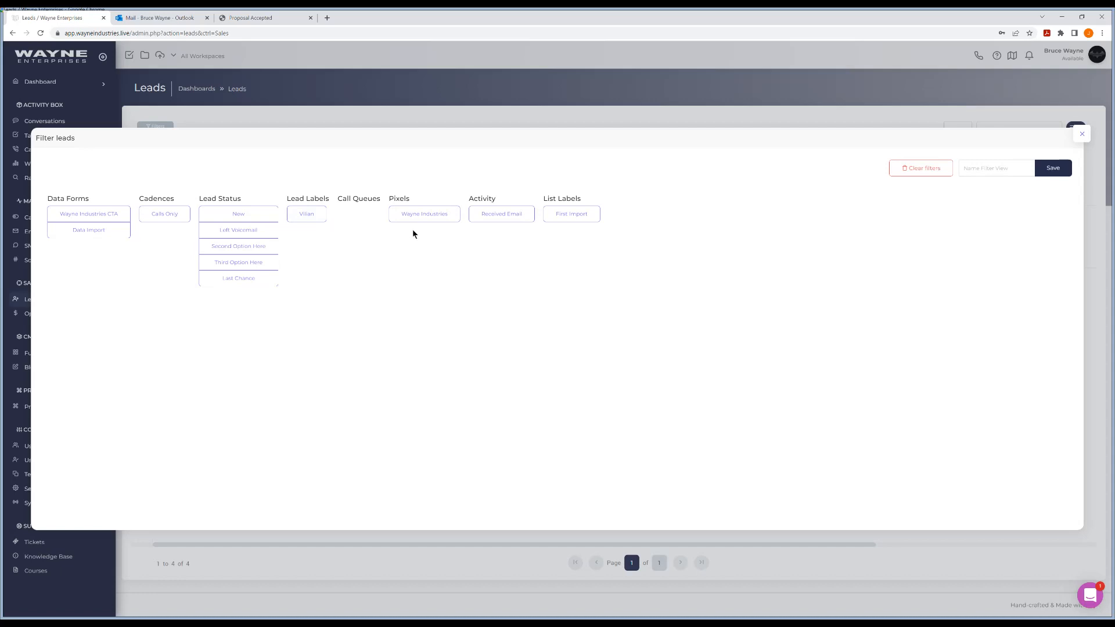
pyautogui.click(549, 220)
pyautogui.click(1082, 134)
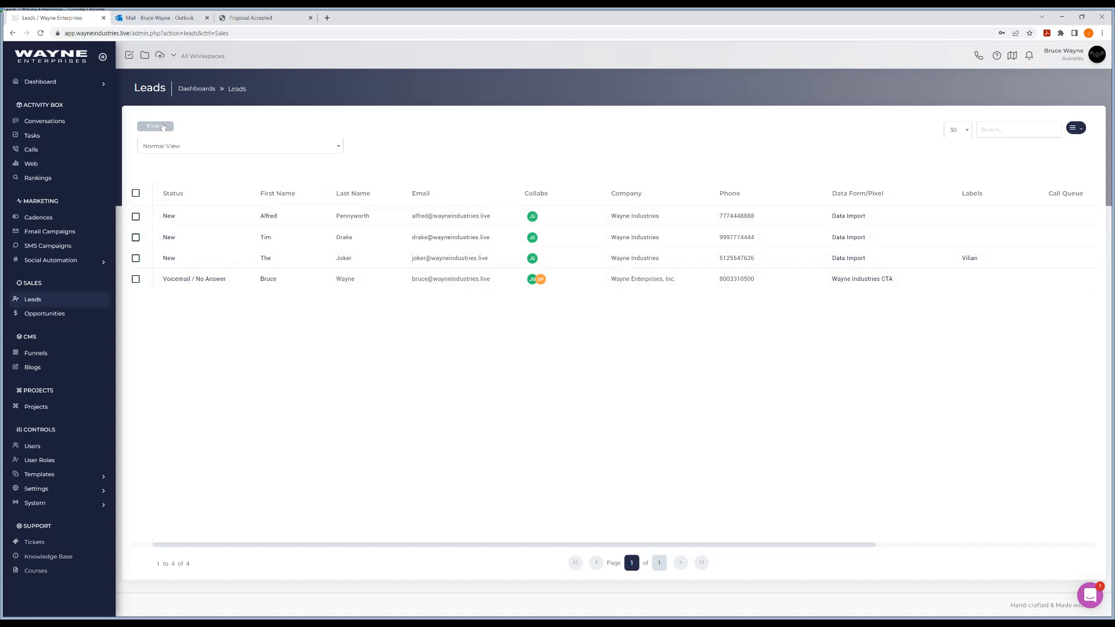
# Filter the leads list by the Data Import data form
pyautogui.click(162, 125)
pyautogui.click(75, 215)
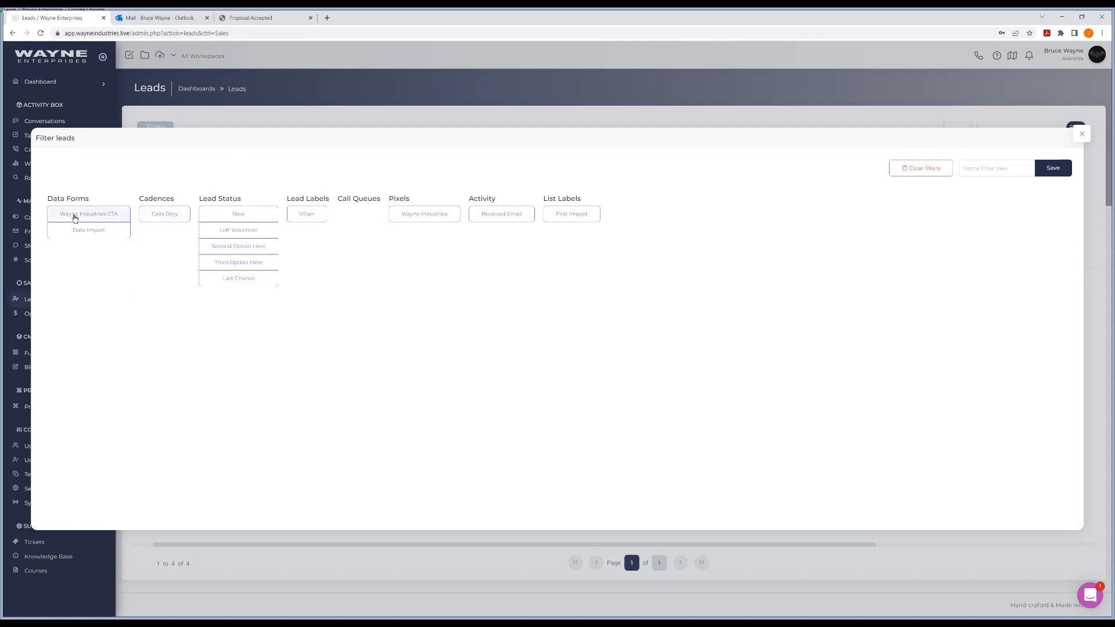
pyautogui.click(93, 231)
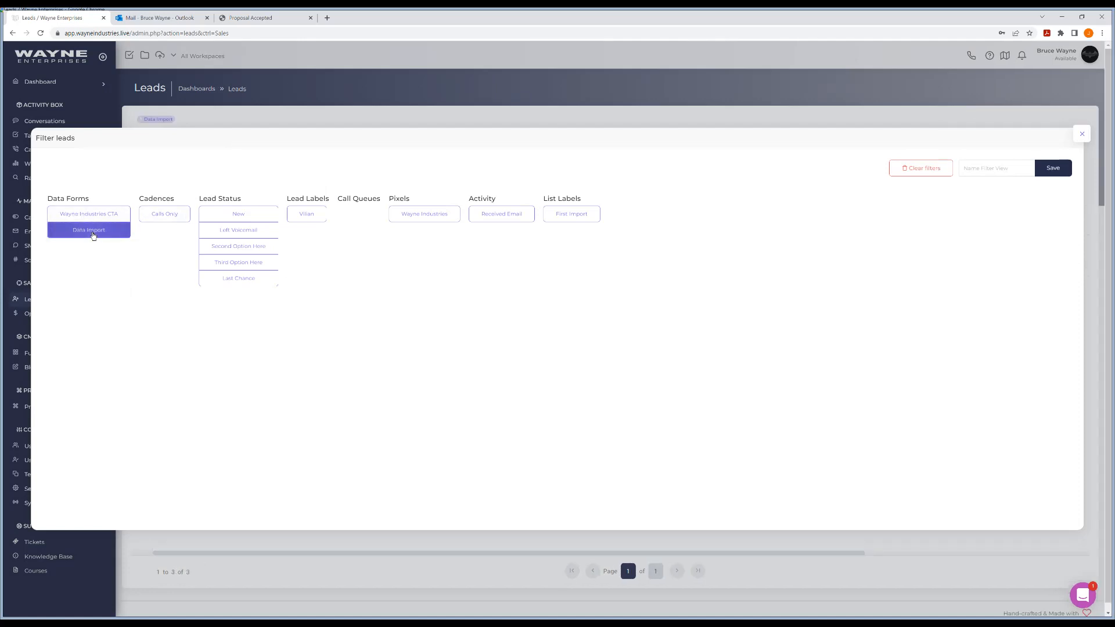
pyautogui.click(1081, 135)
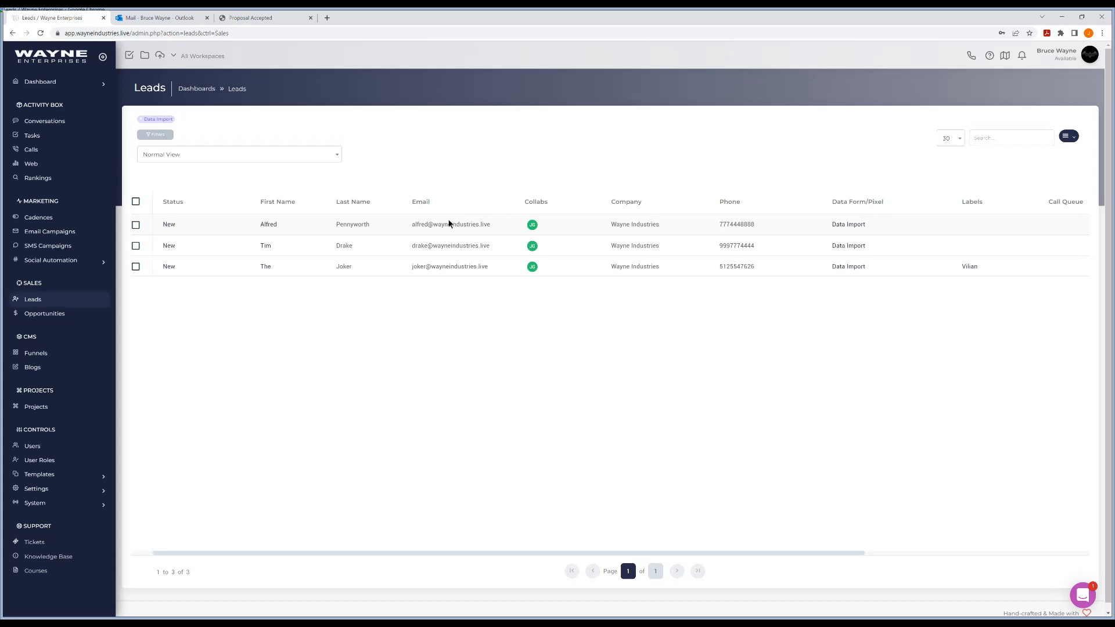
# Add all the filtered leads to a new call queue named First Queue
pyautogui.click(136, 202)
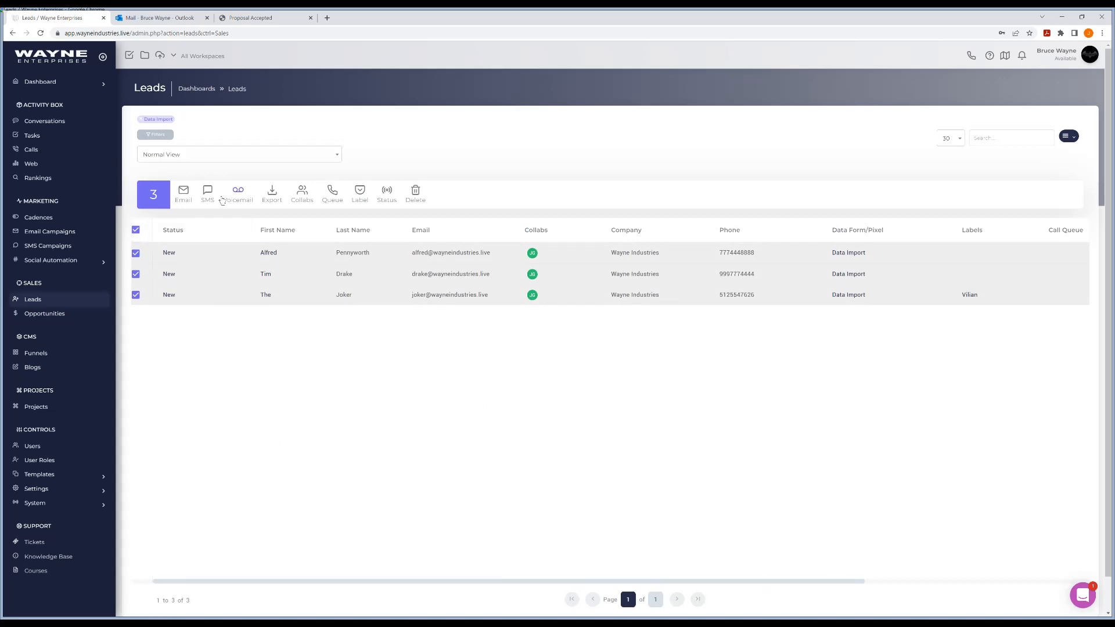
pyautogui.click(333, 198)
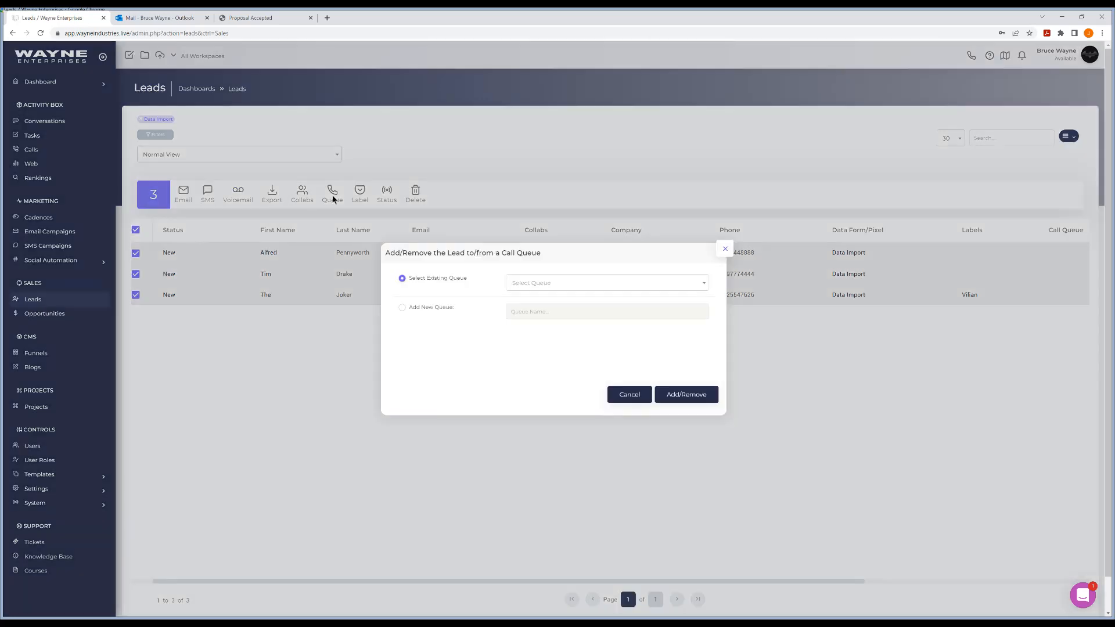
pyautogui.click(614, 285)
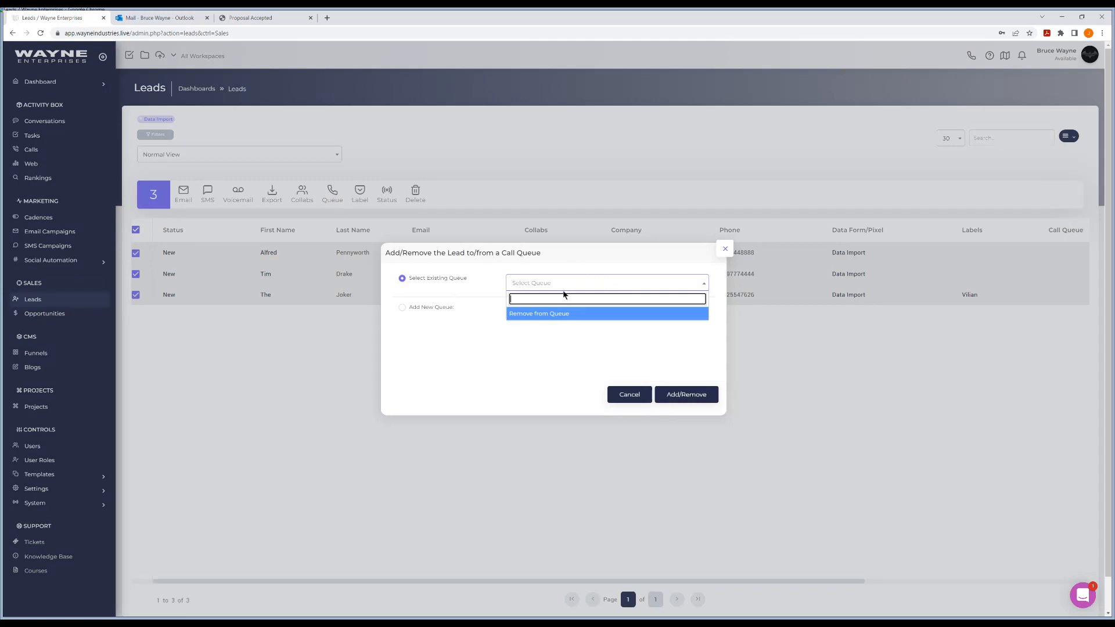
pyautogui.click(450, 378)
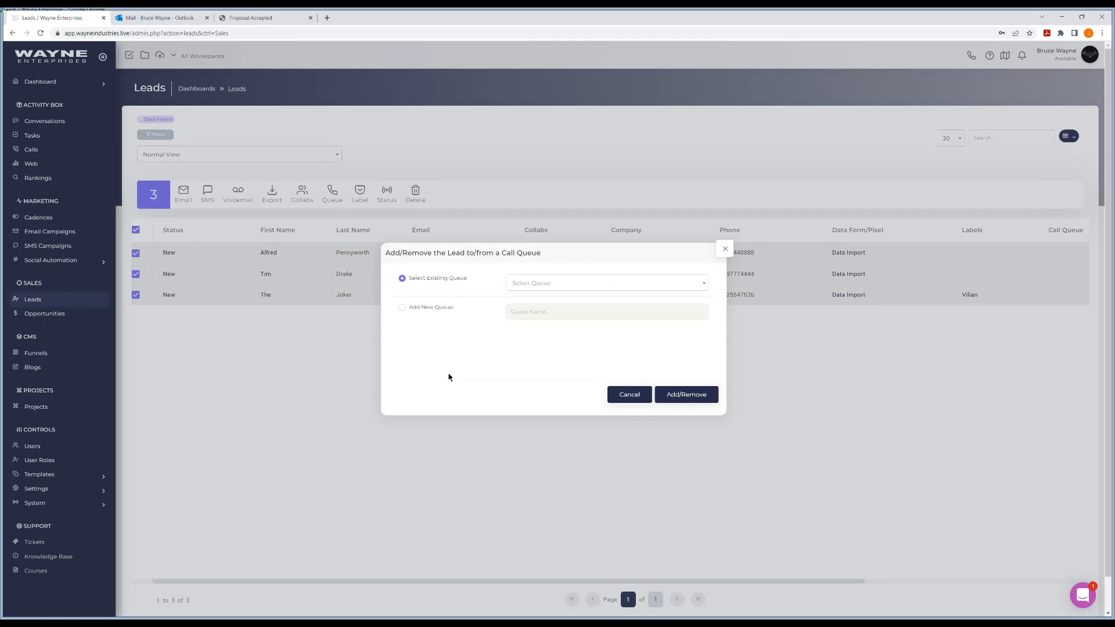
pyautogui.click(403, 308)
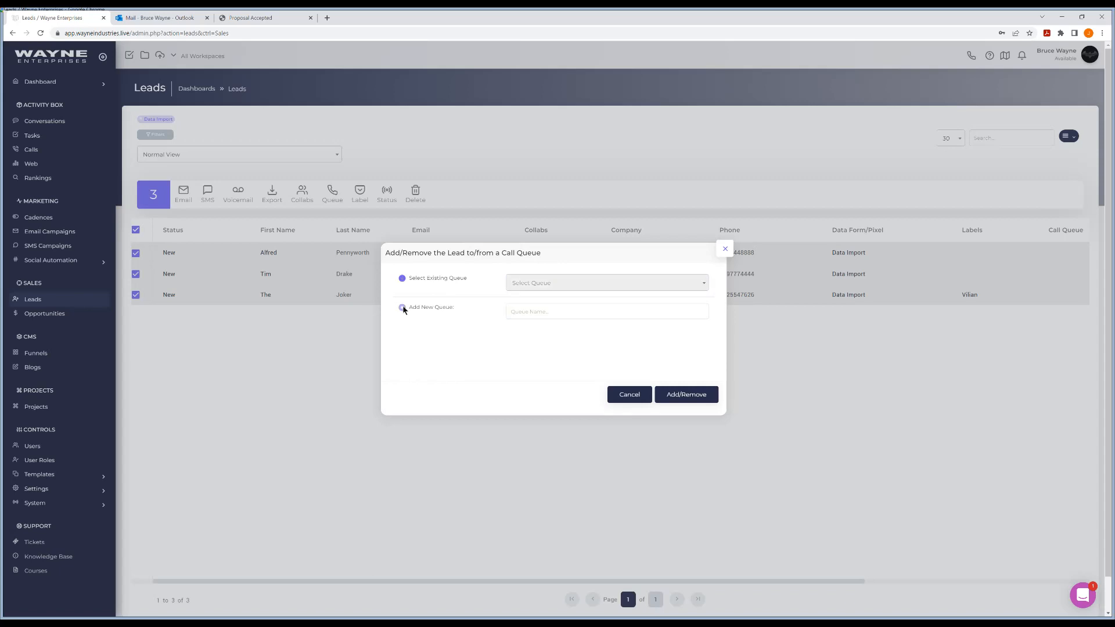
pyautogui.click(542, 312)
pyautogui.write('First Queue')
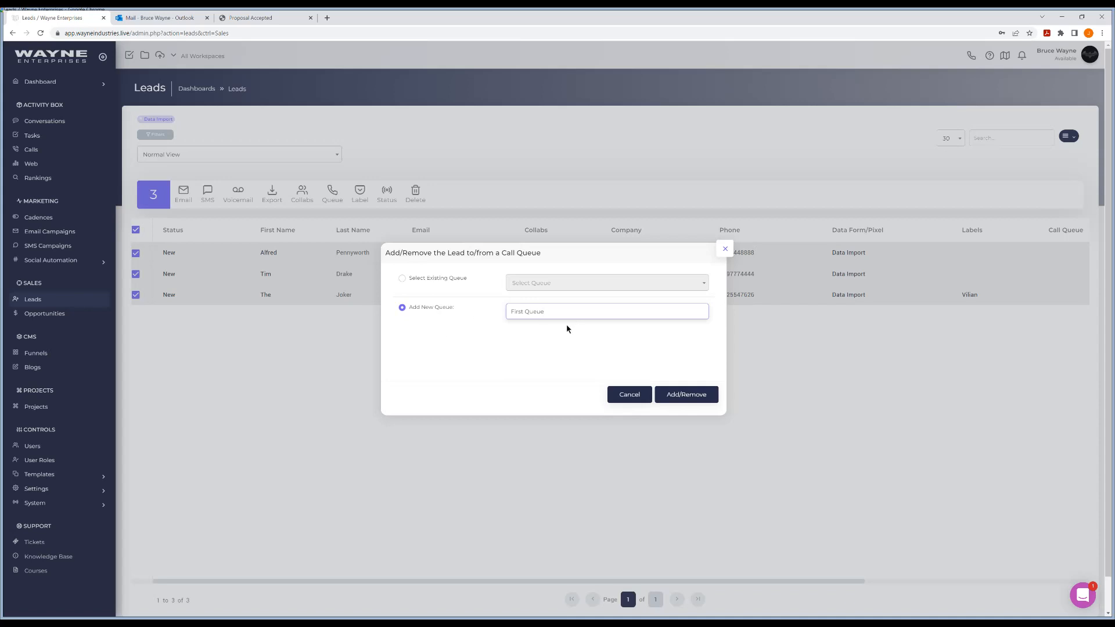
pyautogui.click(682, 396)
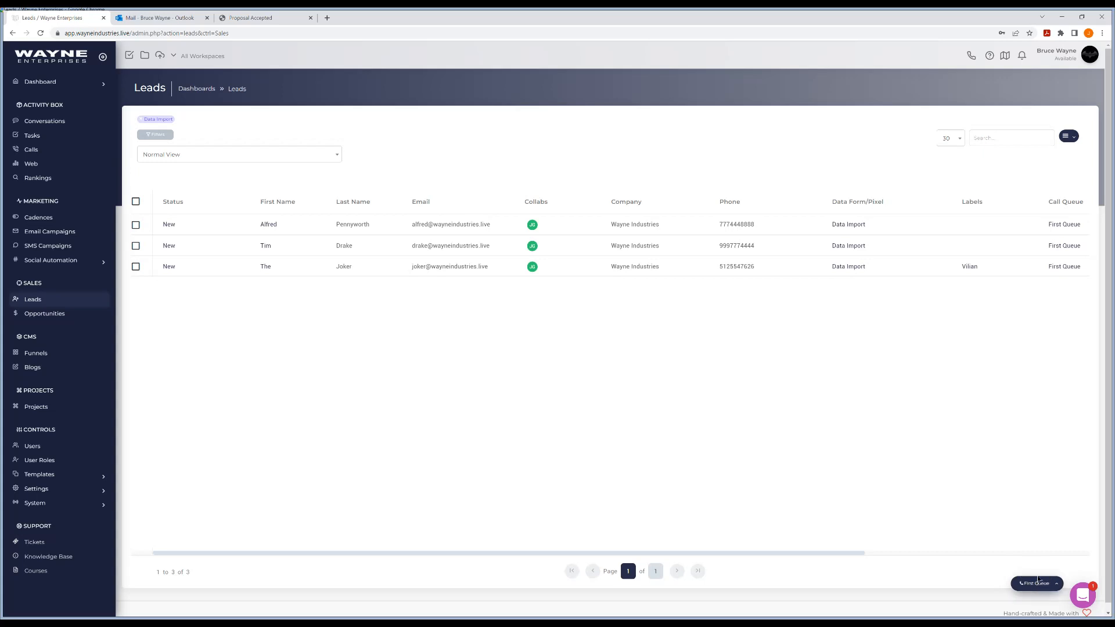
# Check First Queue from the Opportunities page and in the Call Queues list, viewing its edit settings without changing them
pyautogui.click(36, 314)
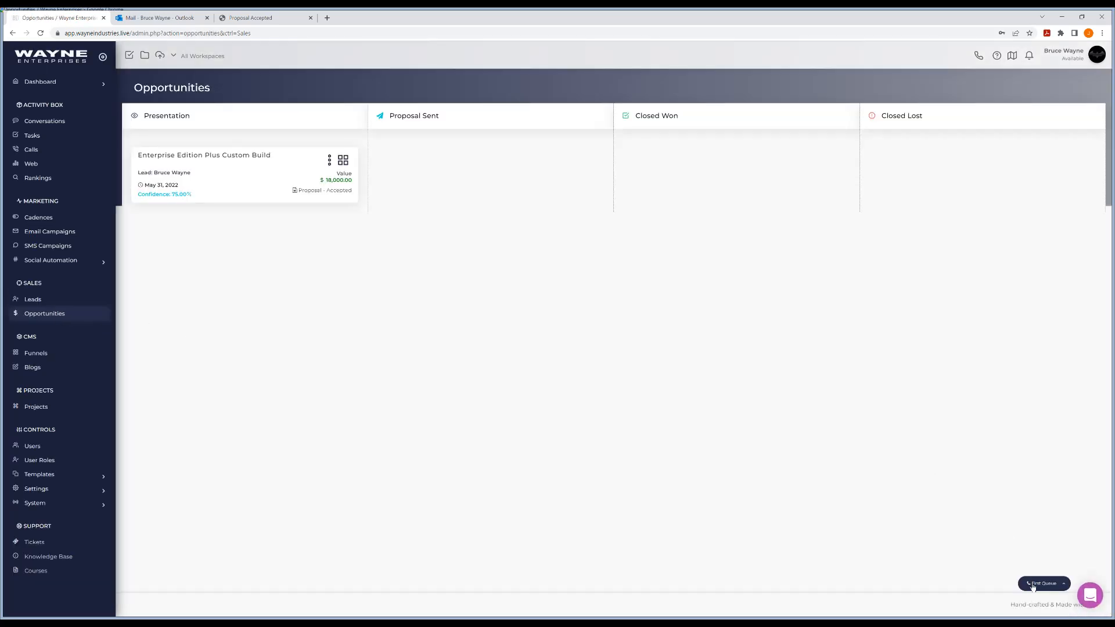
pyautogui.click(36, 301)
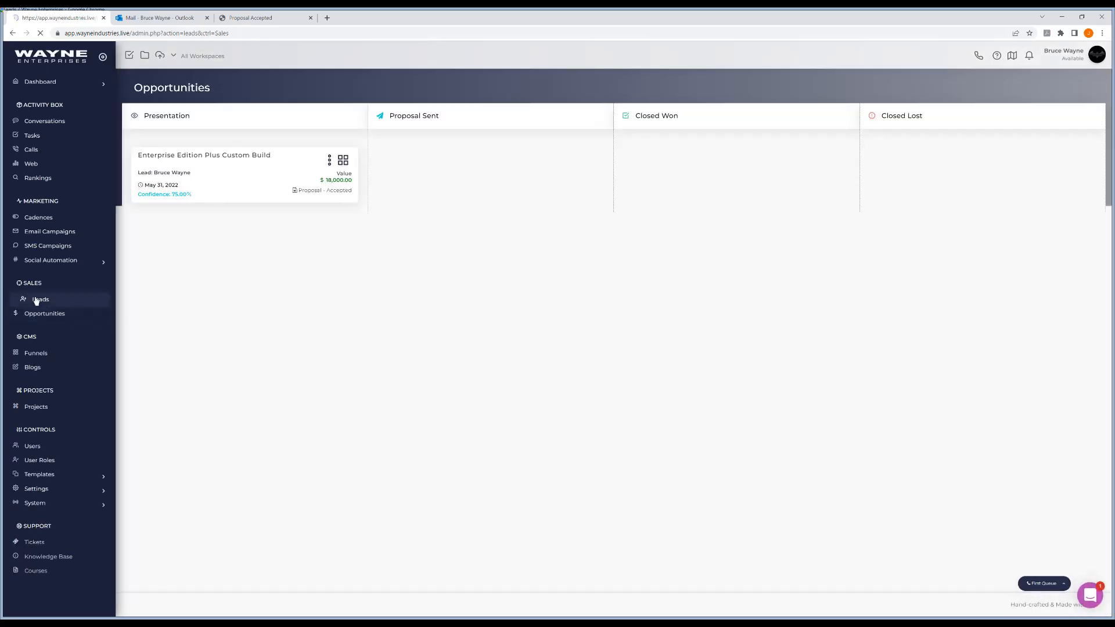
pyautogui.click(1067, 138)
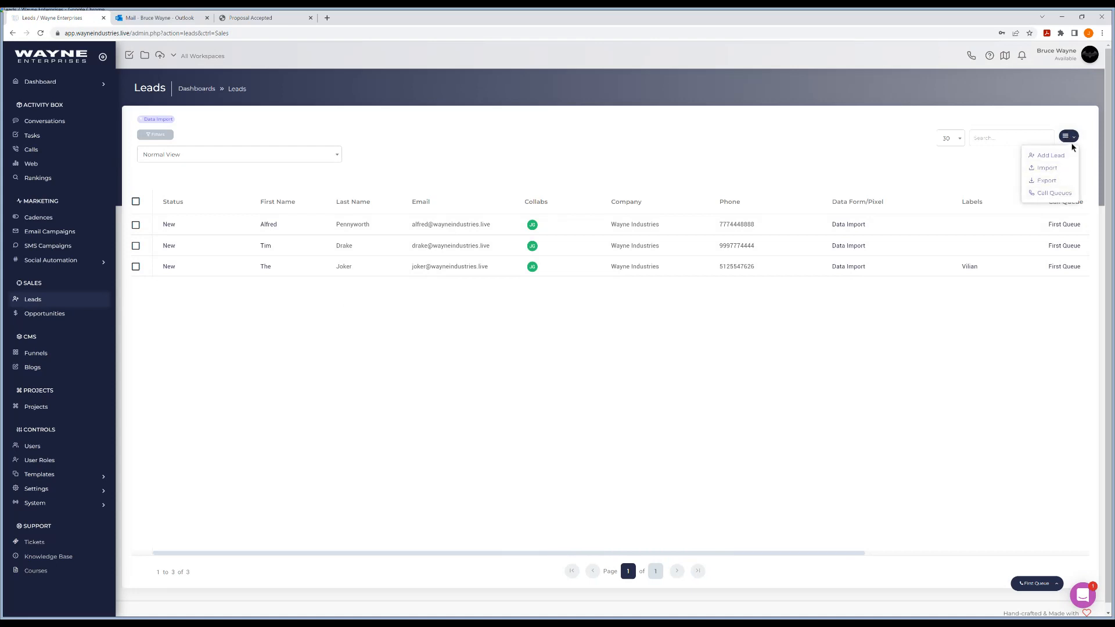
pyautogui.click(1051, 194)
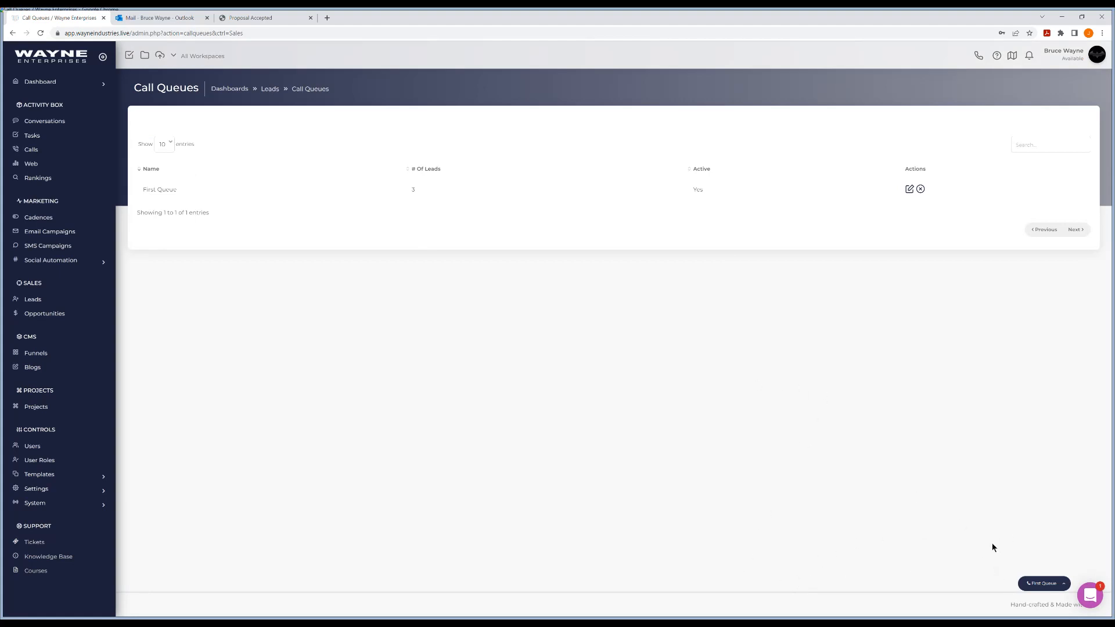
pyautogui.click(909, 189)
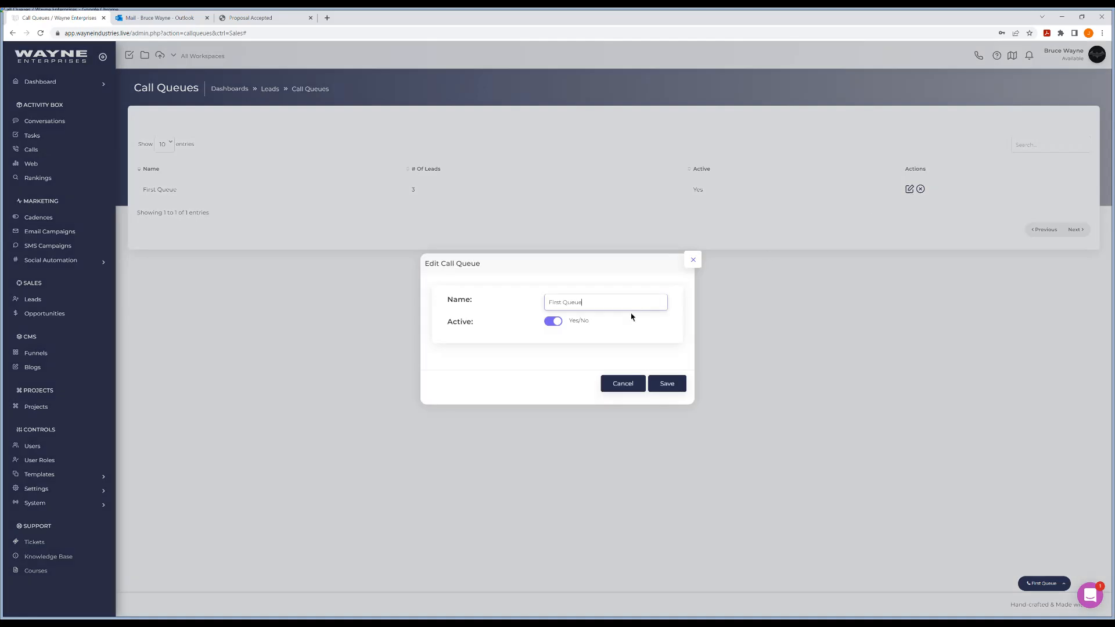
pyautogui.click(691, 264)
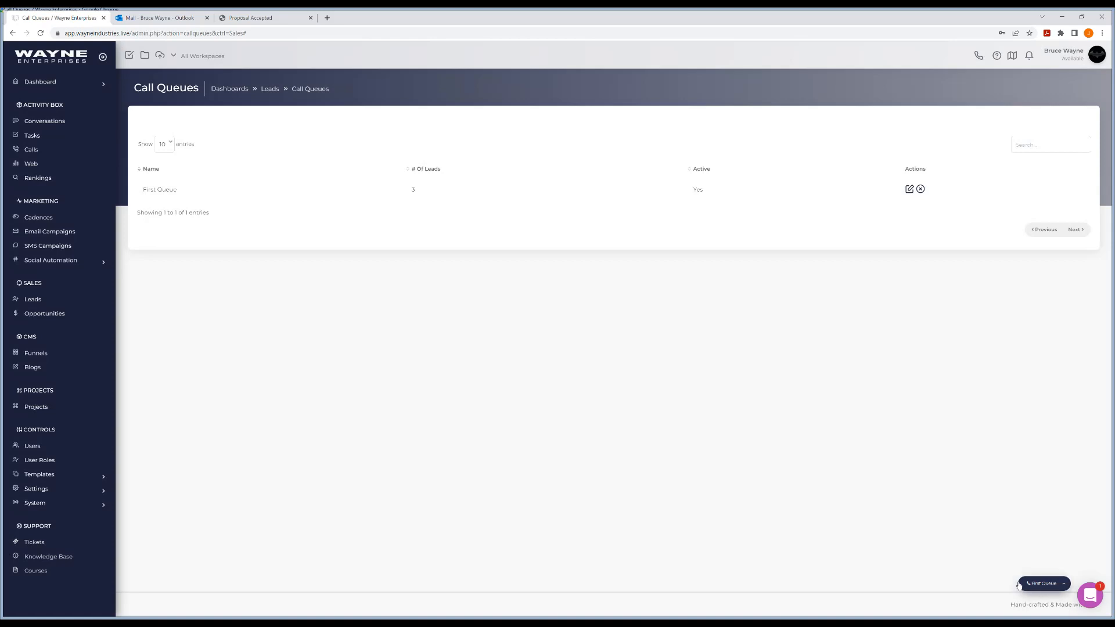
# View the details of the lead labelled Vilian and return to the leads list
pyautogui.click(34, 299)
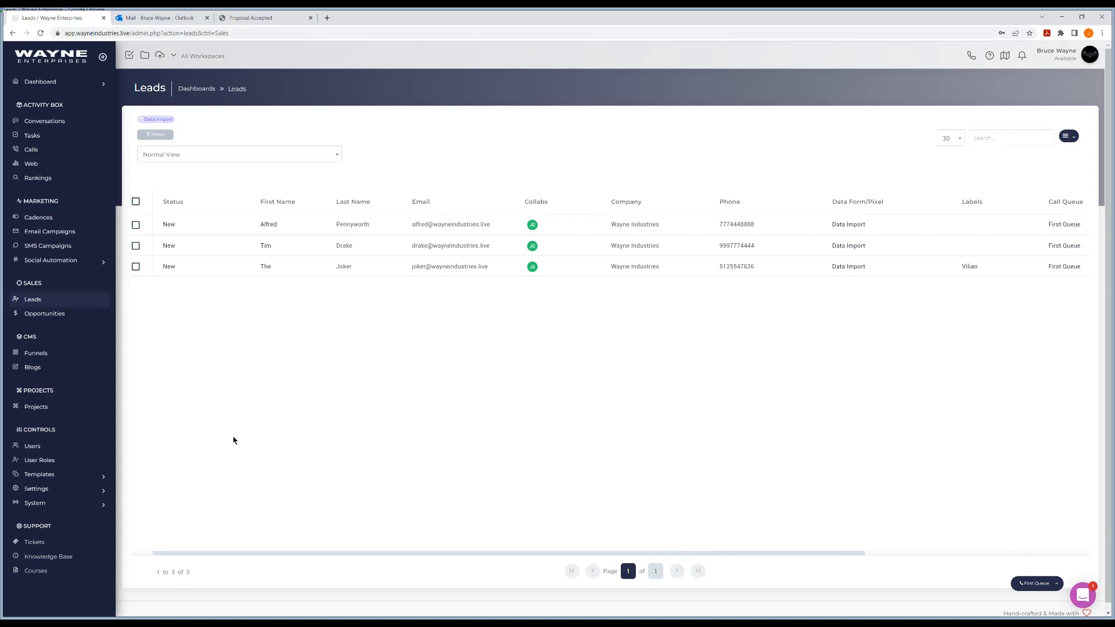
pyautogui.click(266, 266)
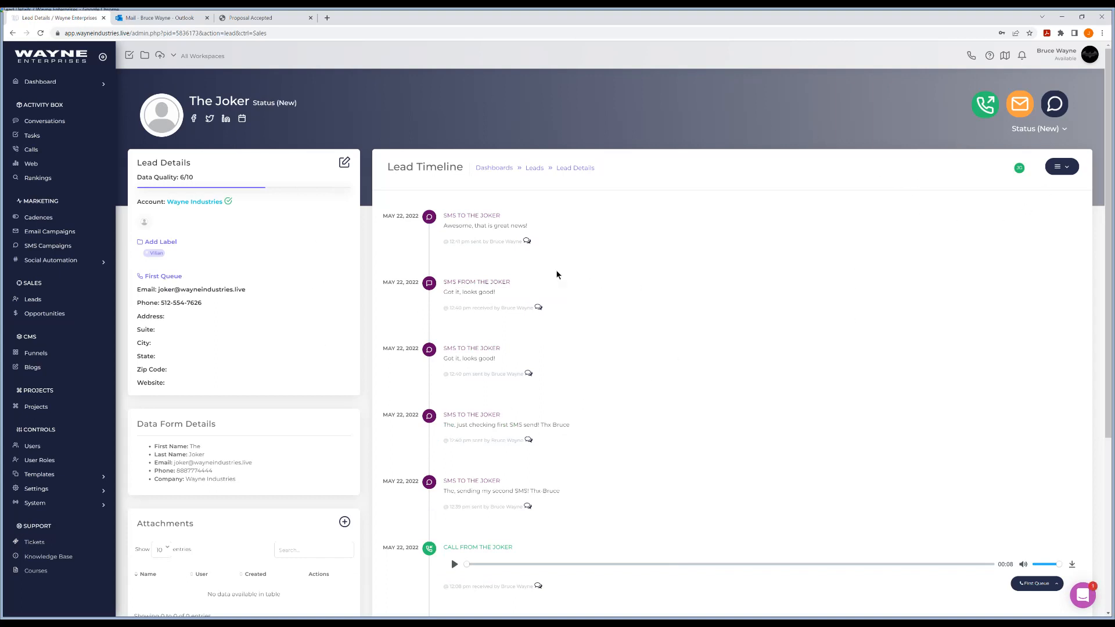
pyautogui.click(12, 33)
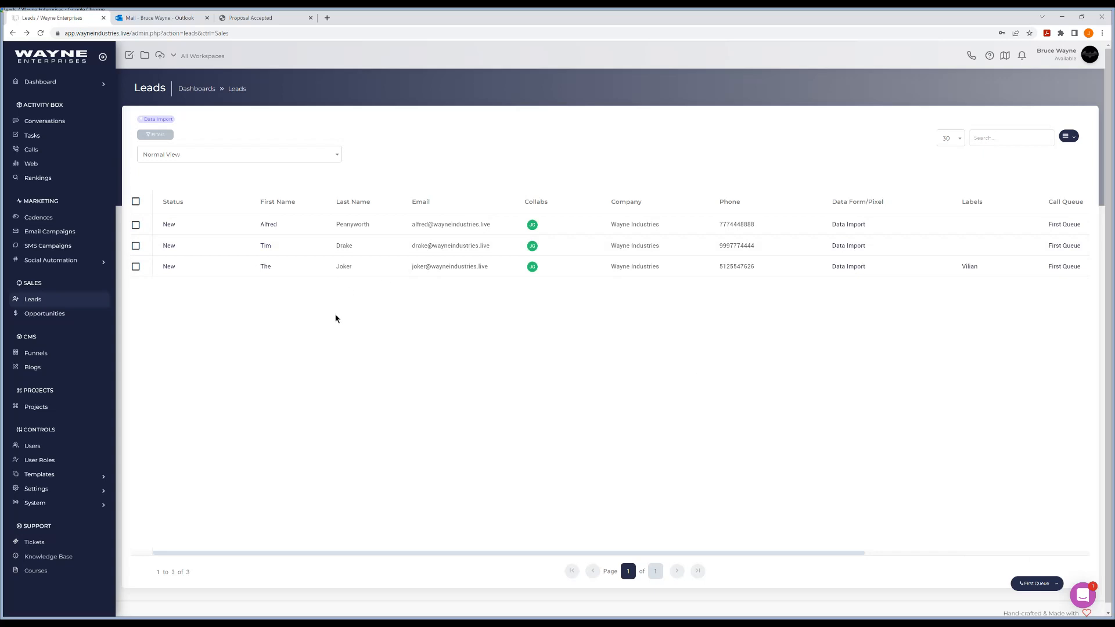
# Open the first lead in First Queue and set its status to Left Voicemail
pyautogui.click(1042, 584)
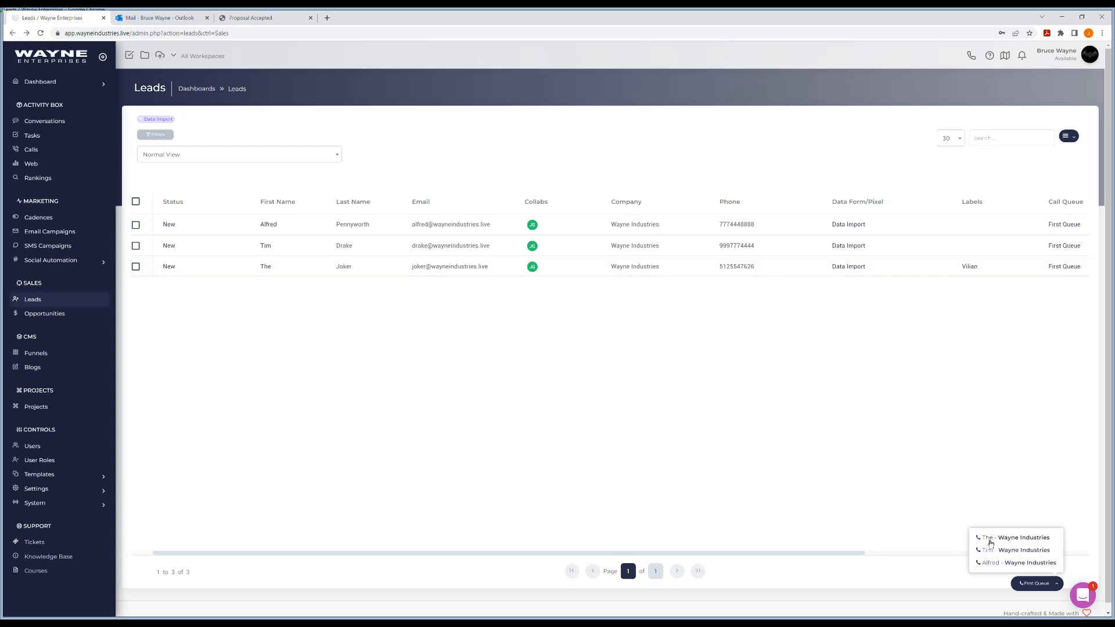
pyautogui.click(1016, 538)
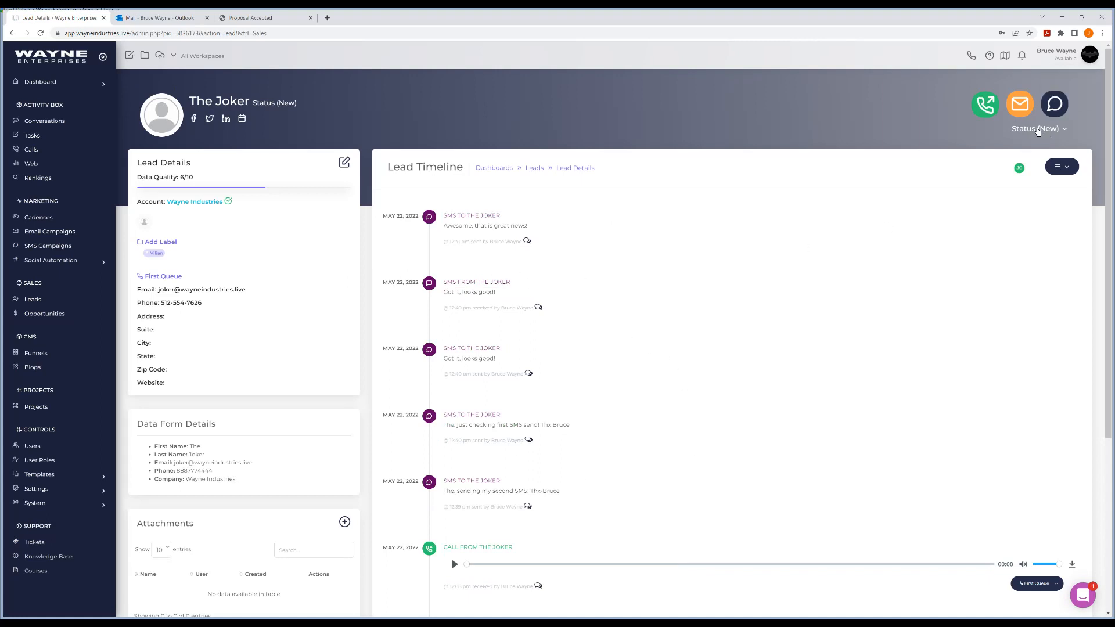
pyautogui.click(1038, 132)
pyautogui.click(1031, 158)
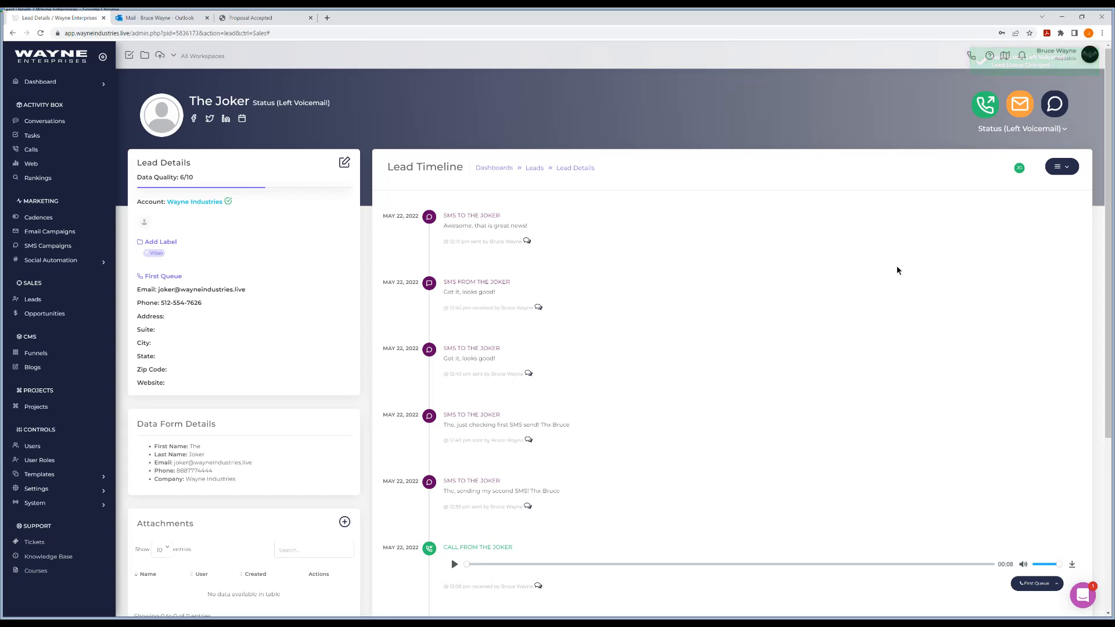
# Open the second lead in First Queue and set its status to Second Option Here
pyautogui.click(1047, 585)
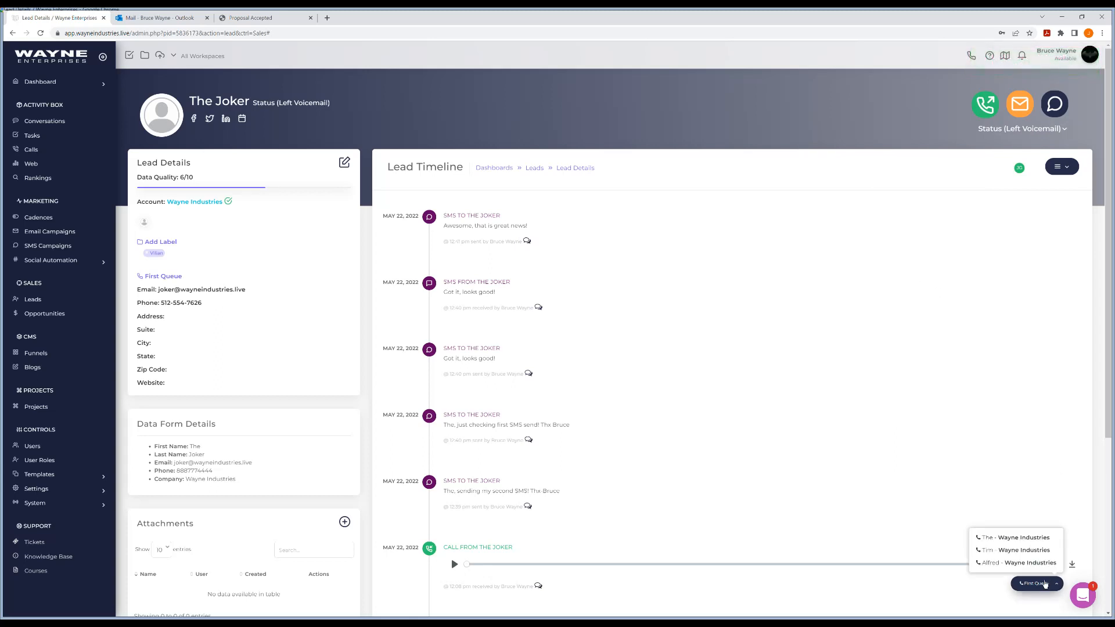
pyautogui.click(1017, 551)
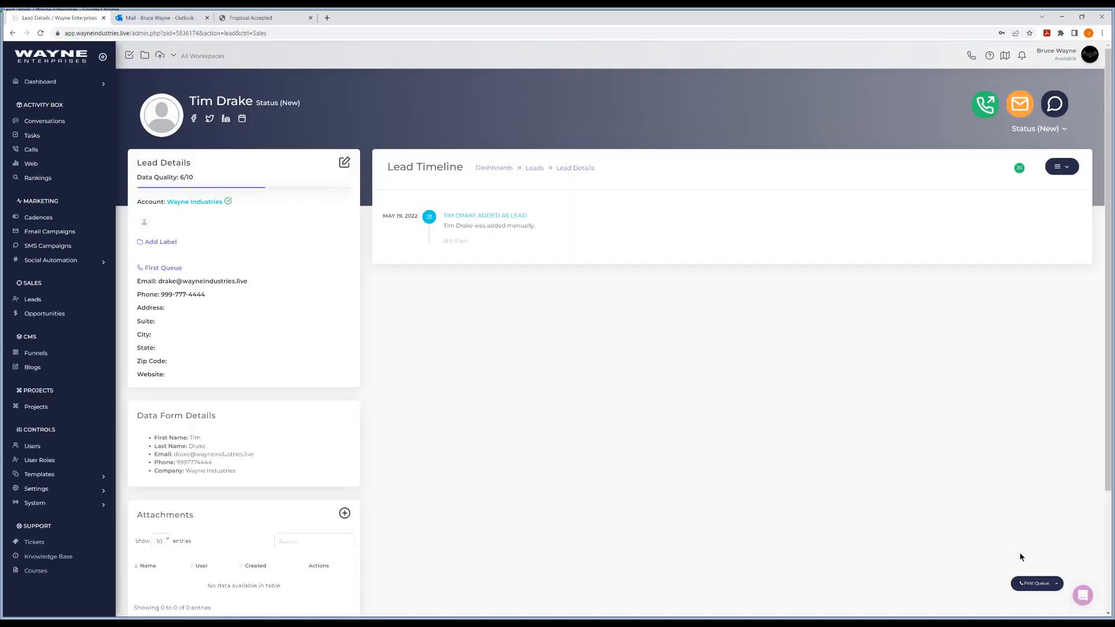
pyautogui.click(1037, 584)
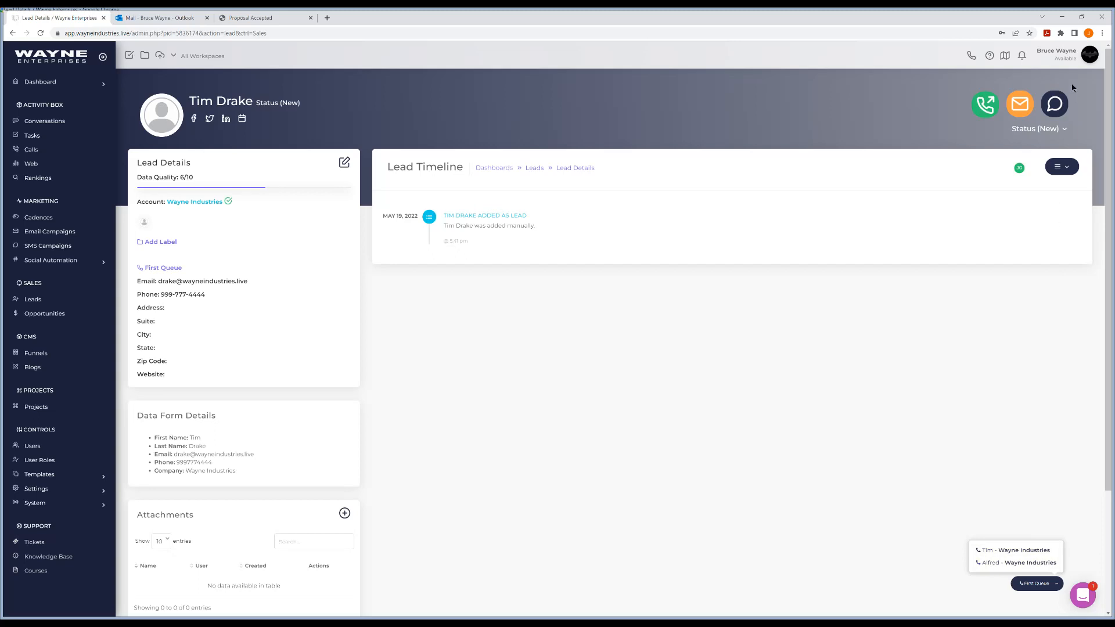
pyautogui.click(1050, 129)
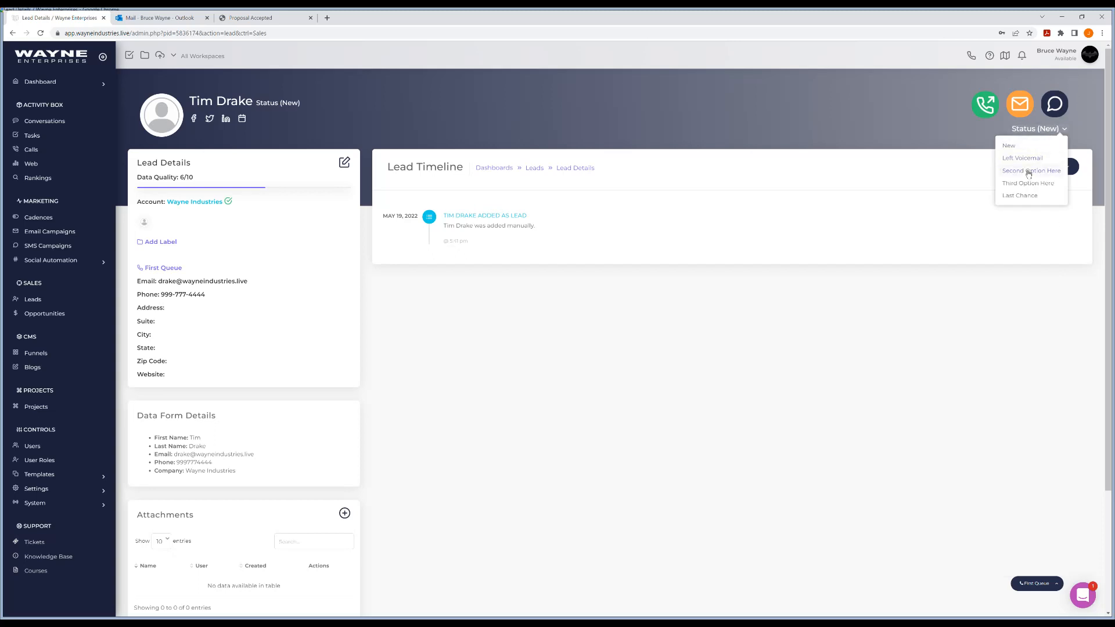
pyautogui.click(1029, 172)
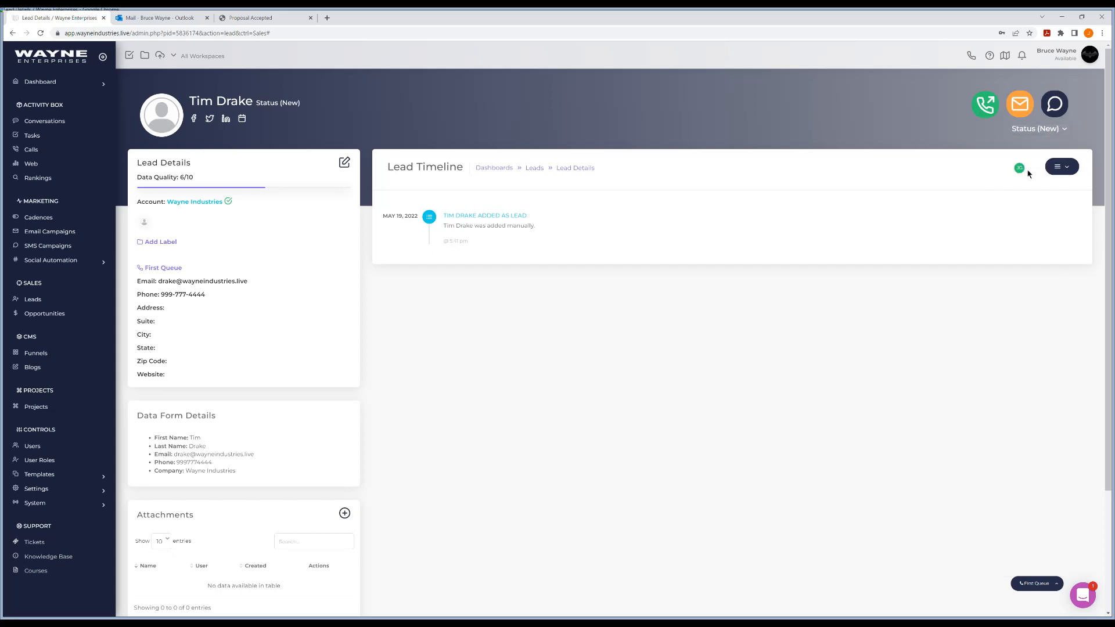
# Open the last remaining lead in First Queue and set its status to Third Option Here
pyautogui.click(1039, 583)
pyautogui.click(1028, 567)
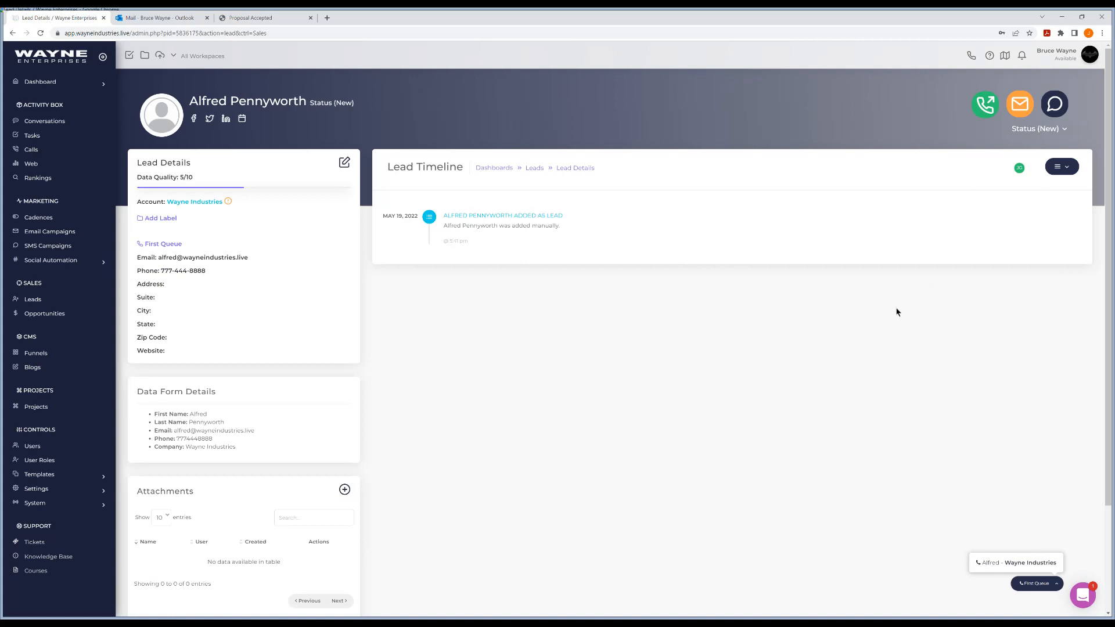
pyautogui.click(1035, 129)
pyautogui.click(1030, 184)
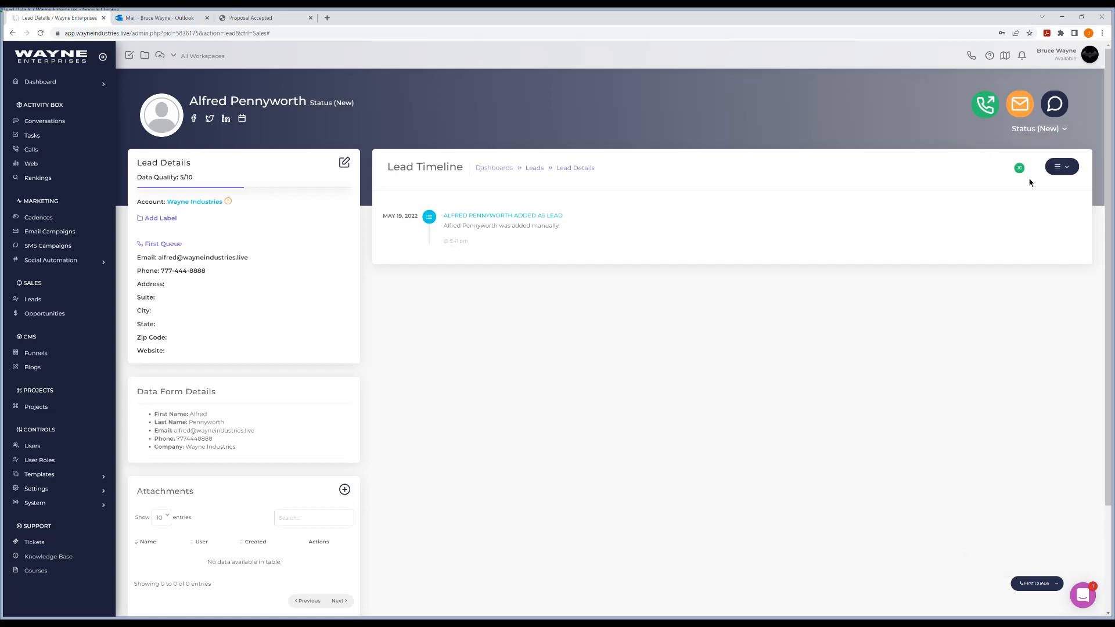
# Return to the leads list and add all the Data Import leads to the existing First Queue again
pyautogui.click(41, 299)
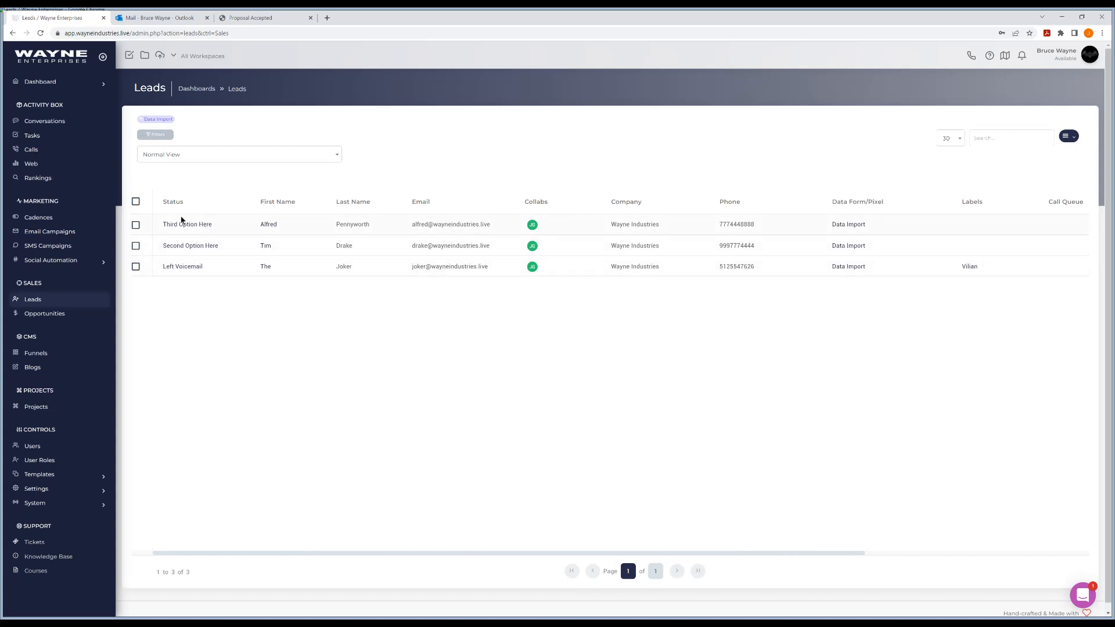
pyautogui.click(135, 202)
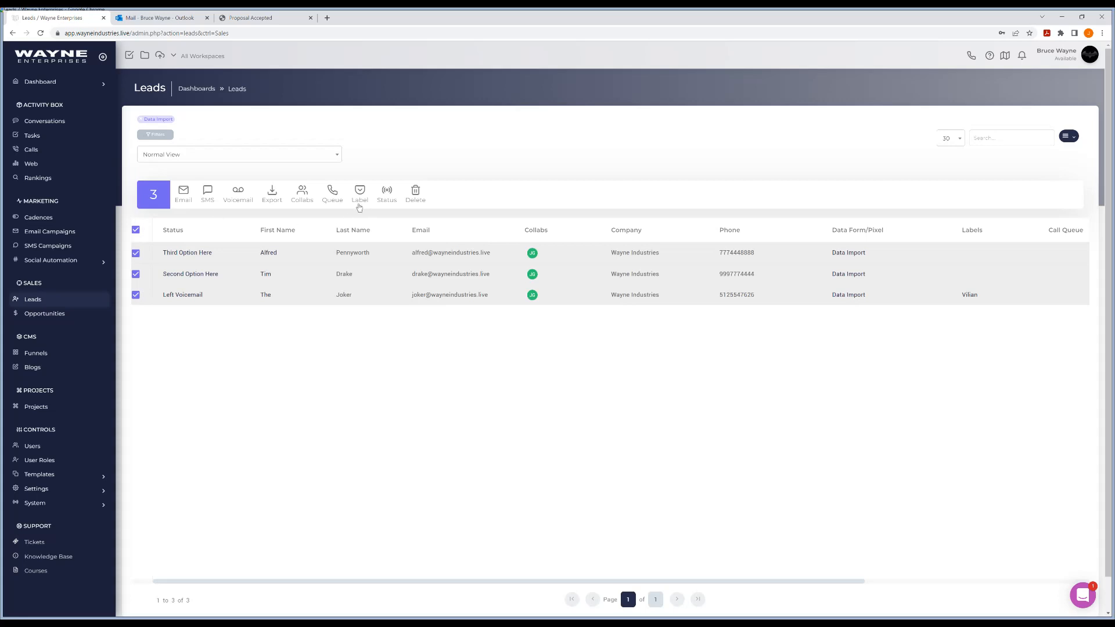
pyautogui.click(330, 194)
pyautogui.click(540, 285)
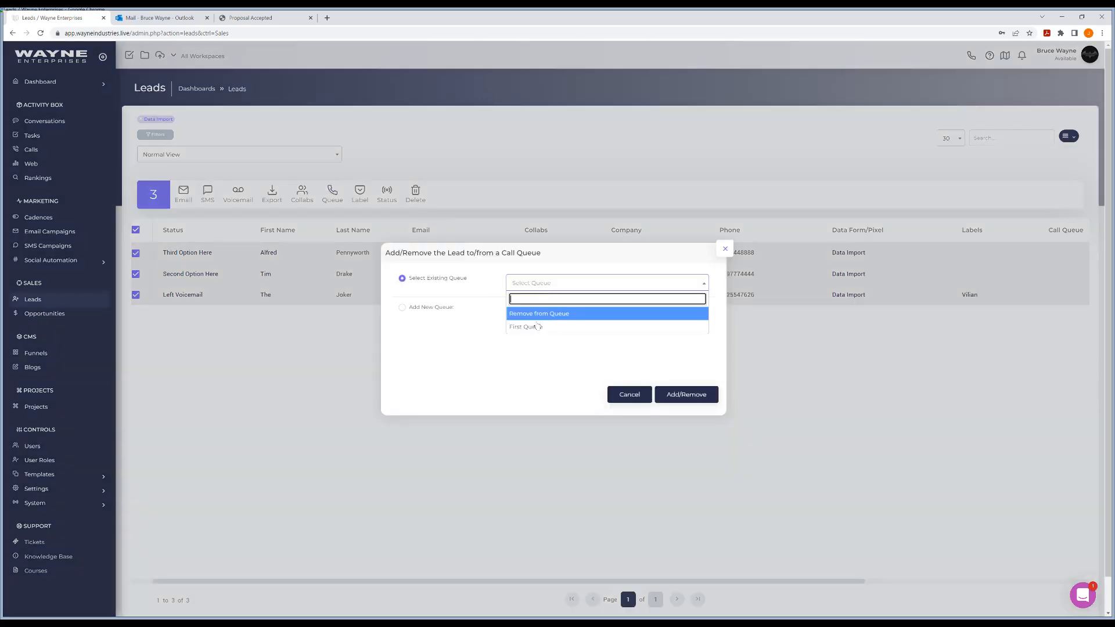
pyautogui.click(534, 330)
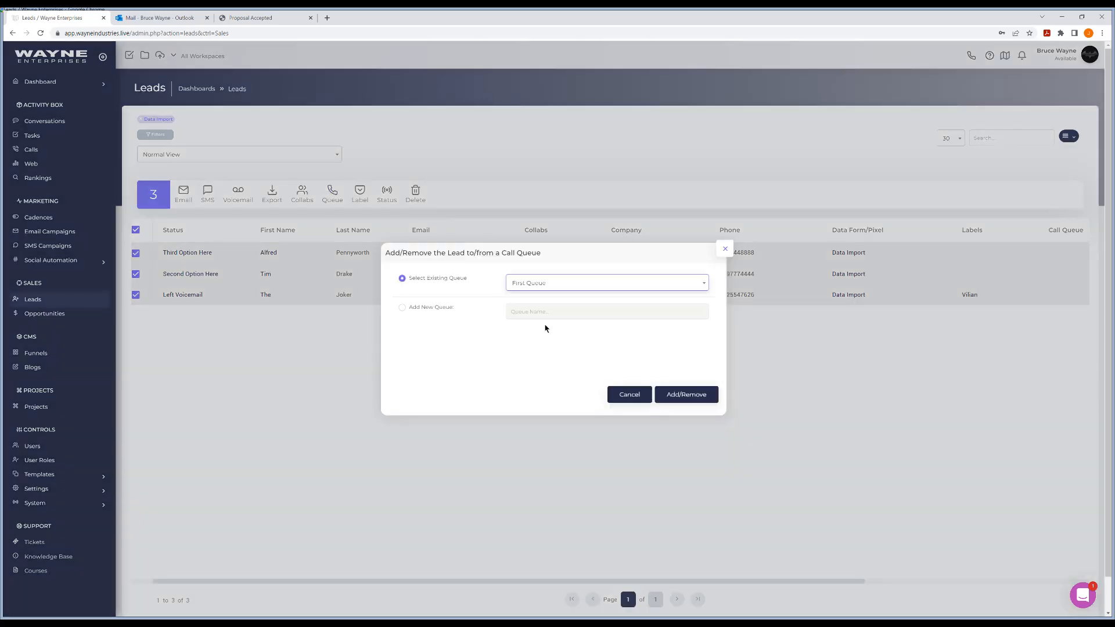
pyautogui.click(688, 390)
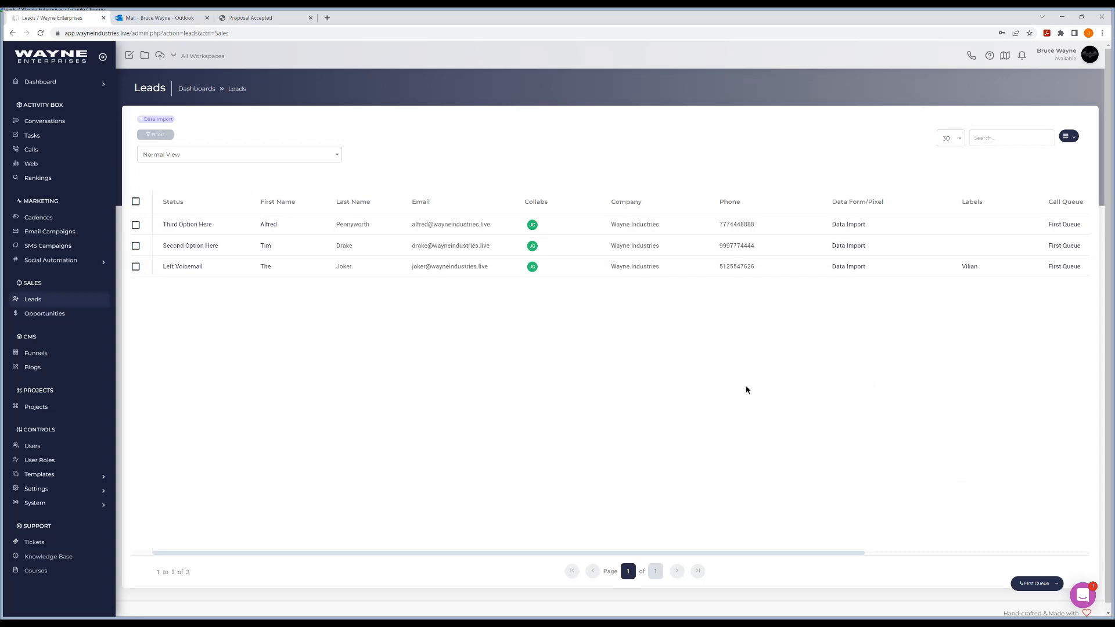
# Open the last lead listed in First Queue and expand the queue's lead list from its details page
pyautogui.click(1037, 585)
pyautogui.click(1030, 563)
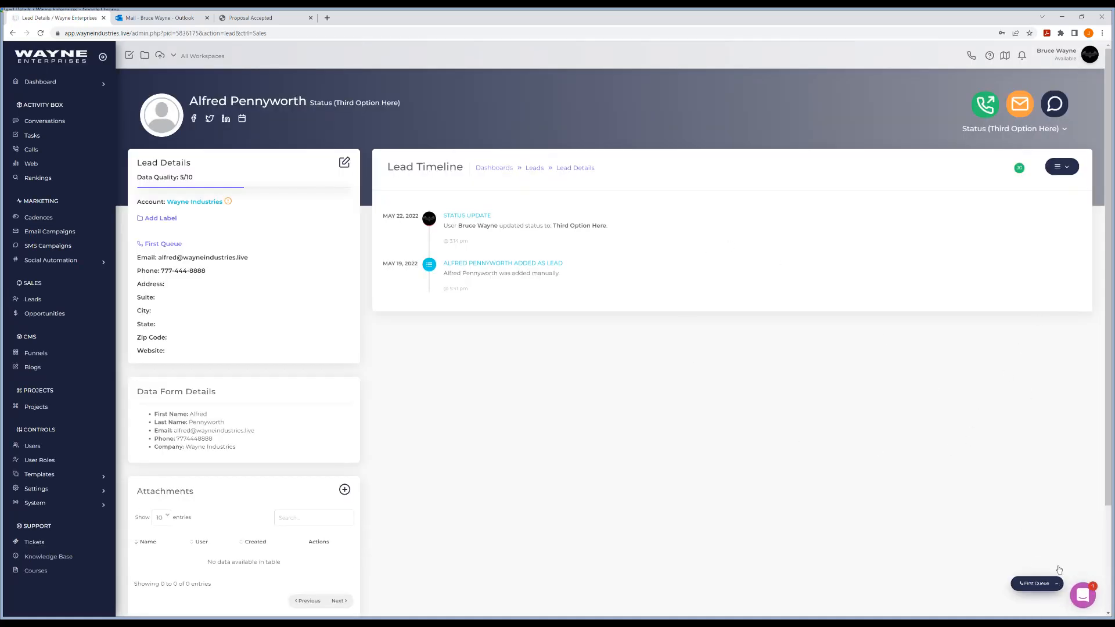
pyautogui.click(1037, 584)
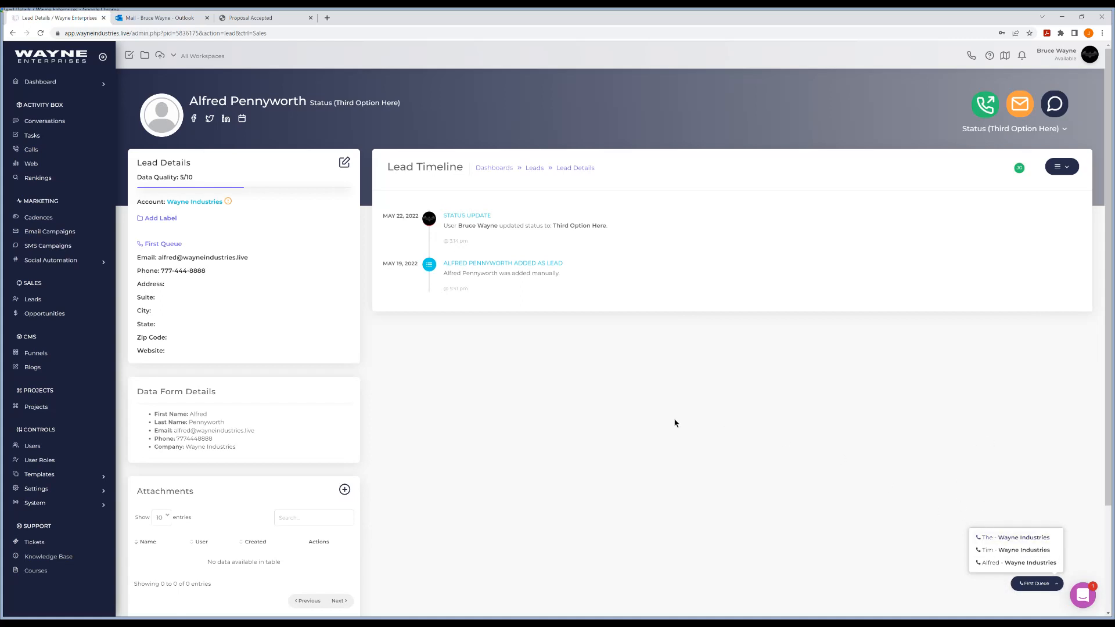